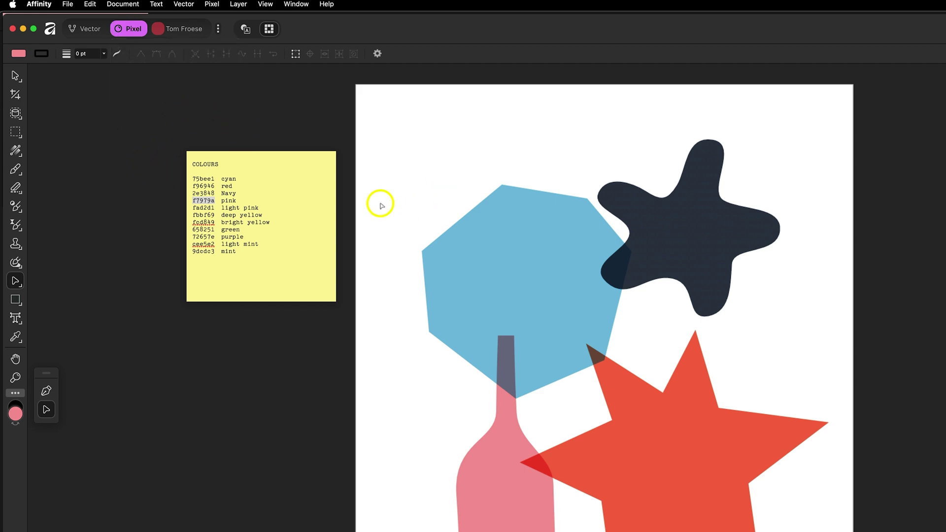
# Step: Bring the colour-code sticky note forward and drag it up and left, away from the shapes
pyautogui.click(302, 196)
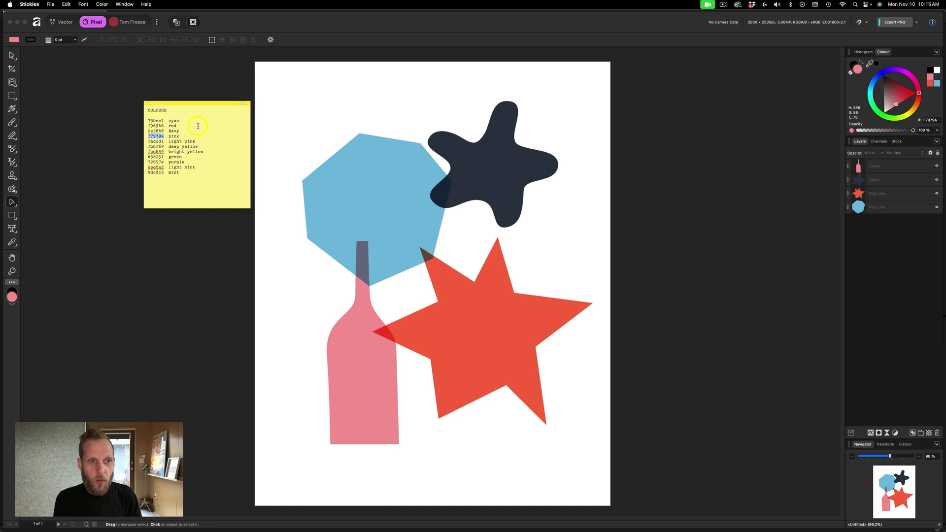
pyautogui.click(189, 137)
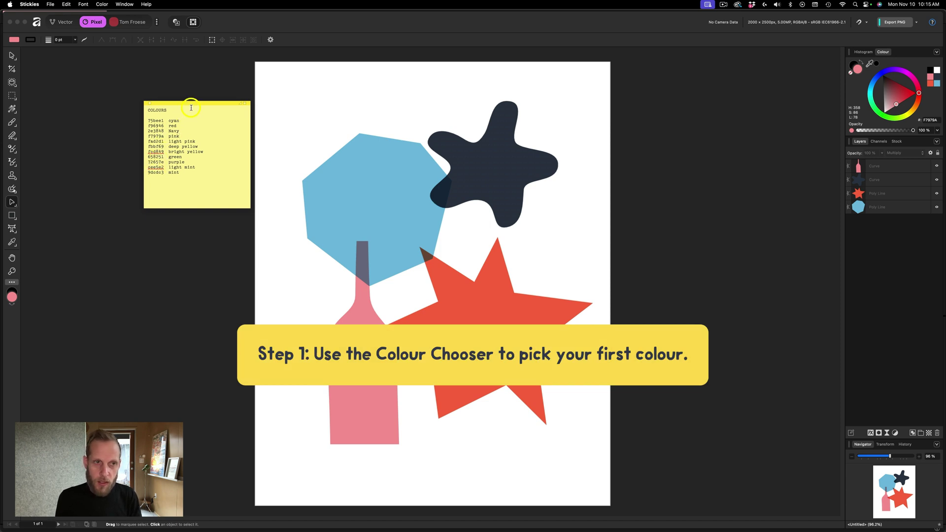
pyautogui.moveTo(192, 102); pyautogui.dragTo(156, 94)
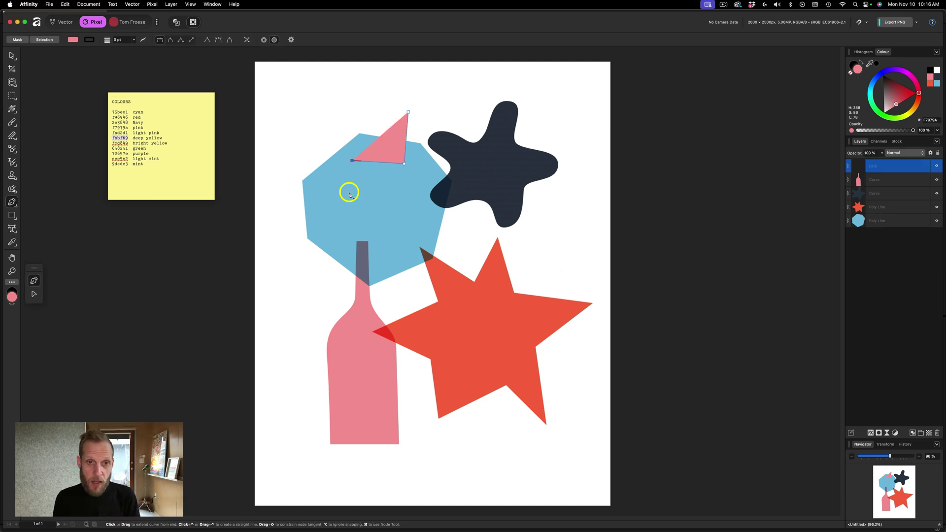
# Step: Draw a pink cross-shaped polygon with the Pen tool and move it over the cyan heptagon
pyautogui.click(401, 198)
pyautogui.click(397, 266)
pyautogui.click(438, 267)
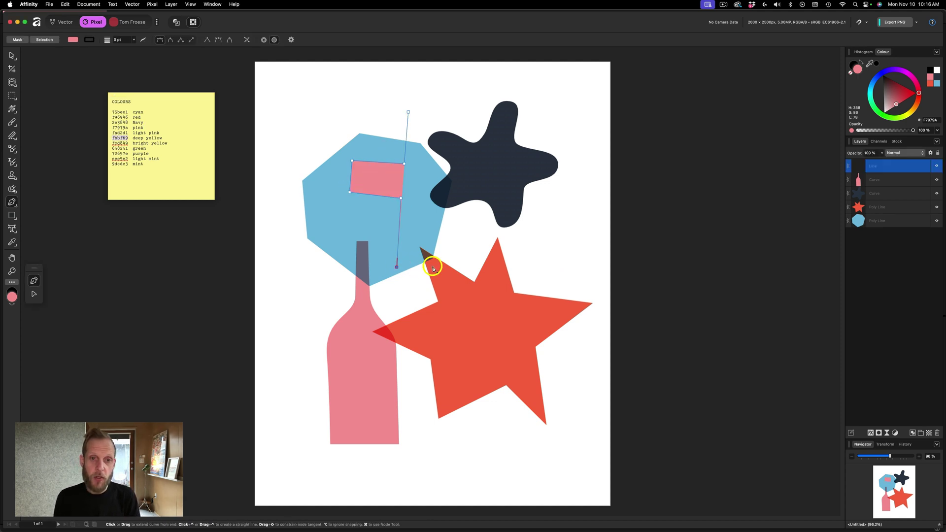
pyautogui.click(440, 199)
pyautogui.click(503, 201)
pyautogui.click(502, 168)
pyautogui.click(442, 165)
pyautogui.click(446, 107)
pyautogui.moveTo(416, 232); pyautogui.dragTo(358, 192)
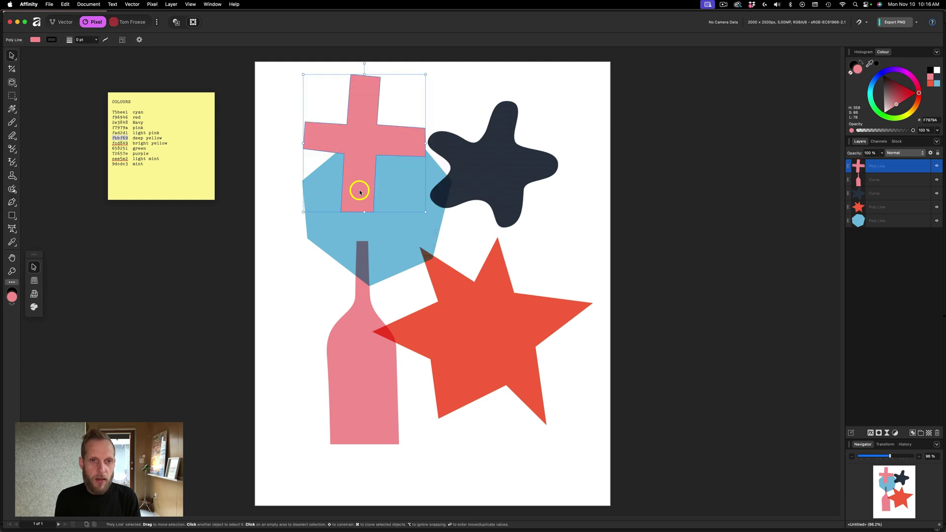
# Step: Change the cross's fill from F7979A to deep yellow FBBF69 in the Colour Chooser
pyautogui.click(12, 297)
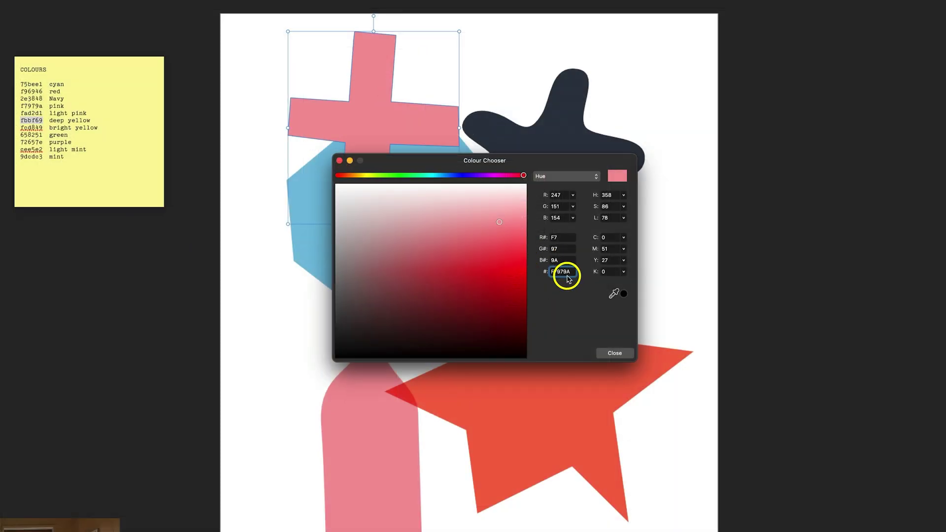
pyautogui.doubleClick(499, 246)
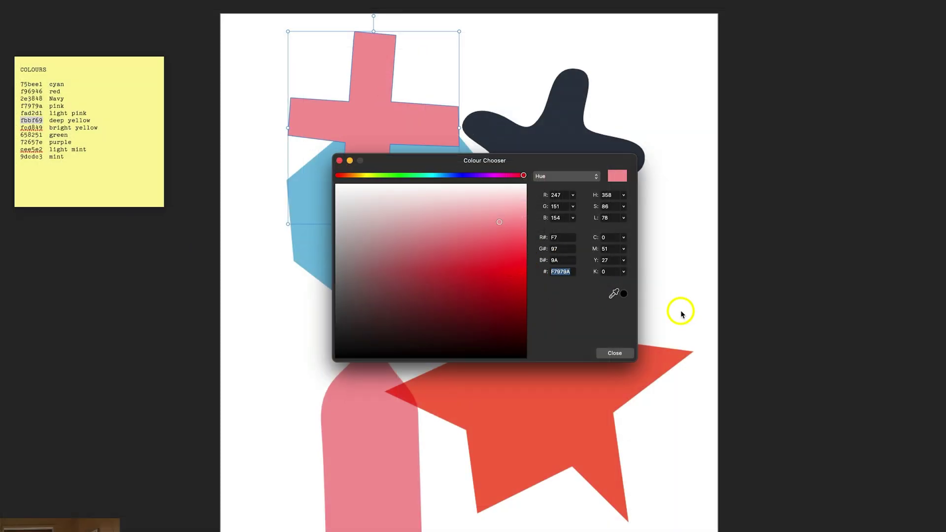
pyautogui.write('fbbf69')
pyautogui.press('Return')
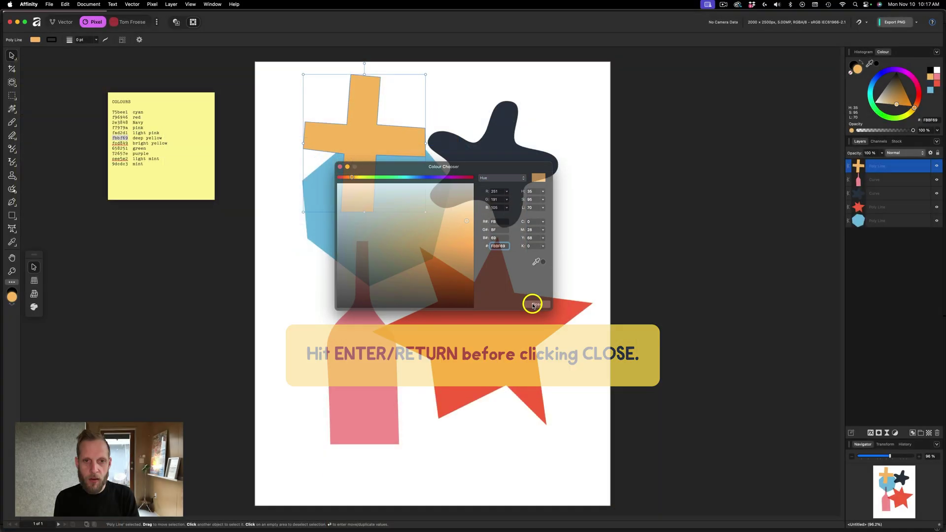
pyautogui.click(339, 160)
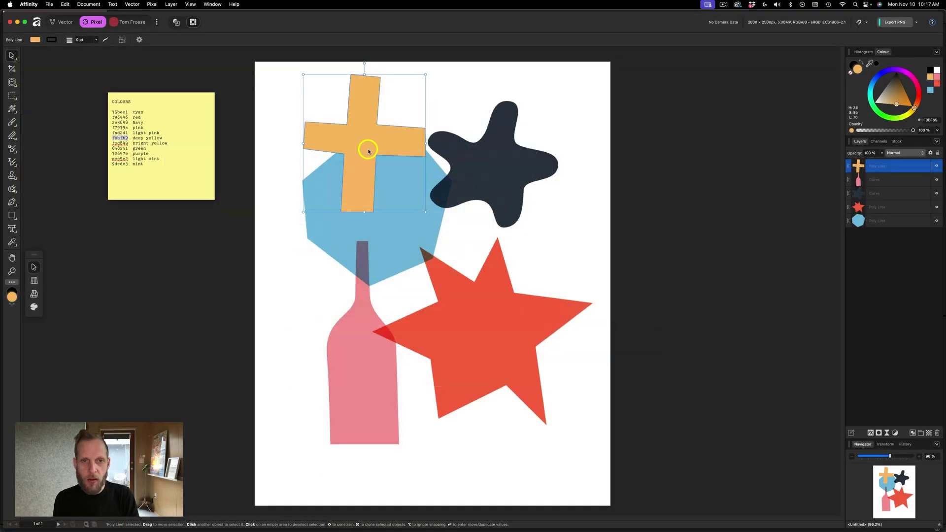
# Step: Reposition the cross over the hexagon's top-left and deselect it
pyautogui.moveTo(380, 134); pyautogui.dragTo(588, 188)
pyautogui.moveTo(518, 187); pyautogui.dragTo(357, 153)
pyautogui.click(443, 238)
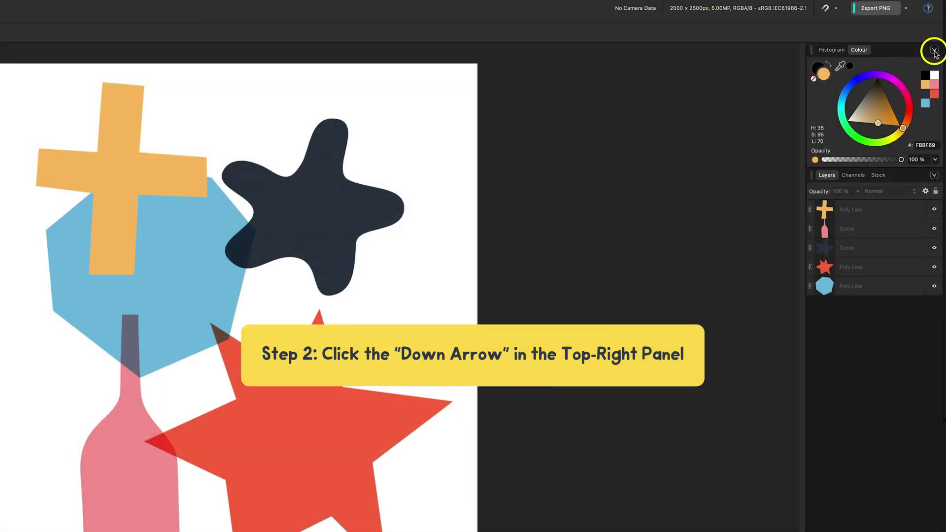
# Step: Enable the Swatches panel from the Panels list after searching 'Swatch'
pyautogui.click(934, 51)
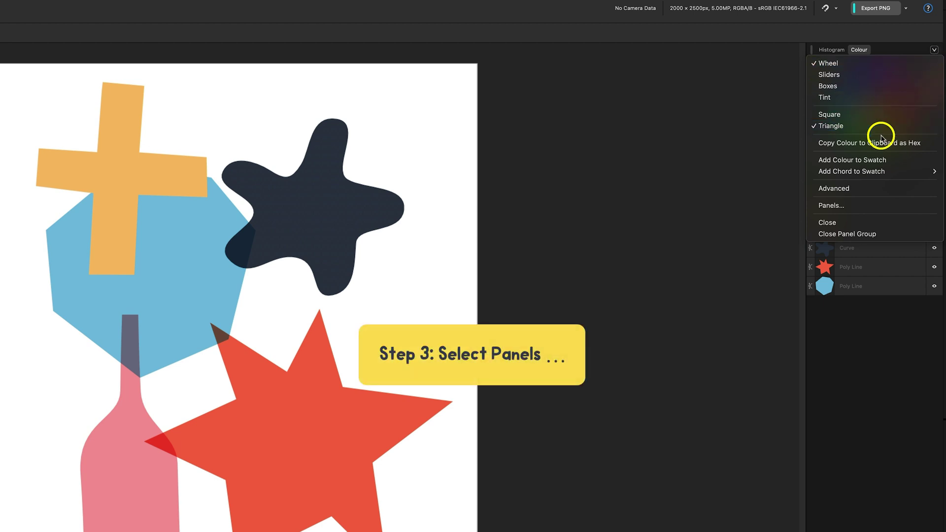
pyautogui.click(831, 206)
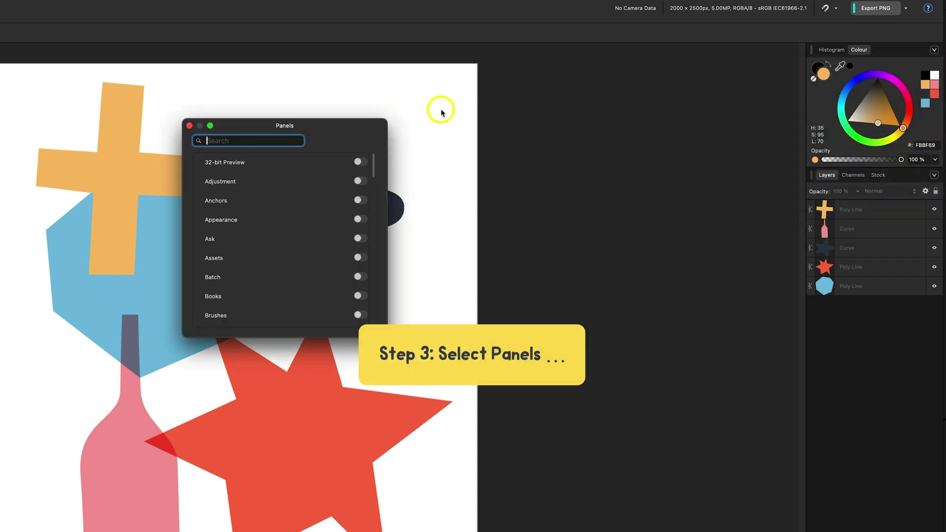
pyautogui.moveTo(357, 126); pyautogui.dragTo(578, 127)
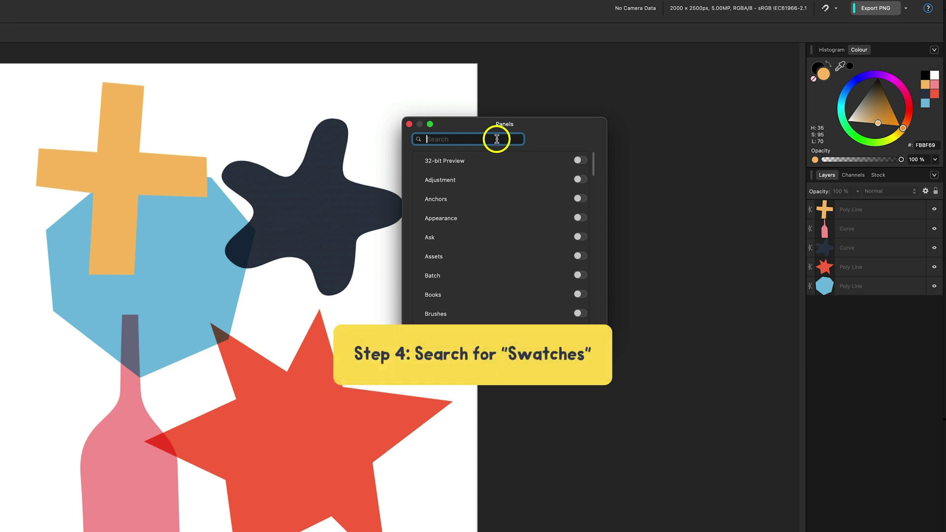
pyautogui.write('Swatch')
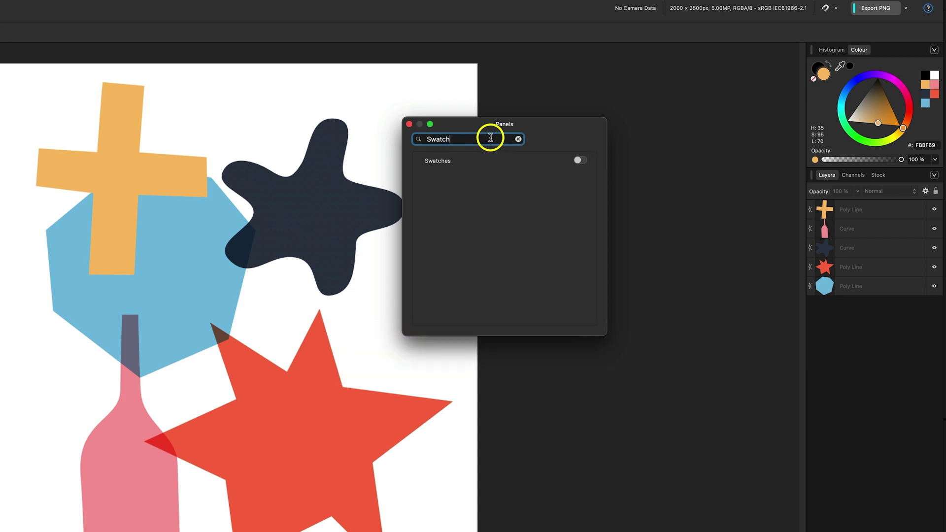
pyautogui.click(470, 160)
pyautogui.click(580, 160)
pyautogui.click(409, 123)
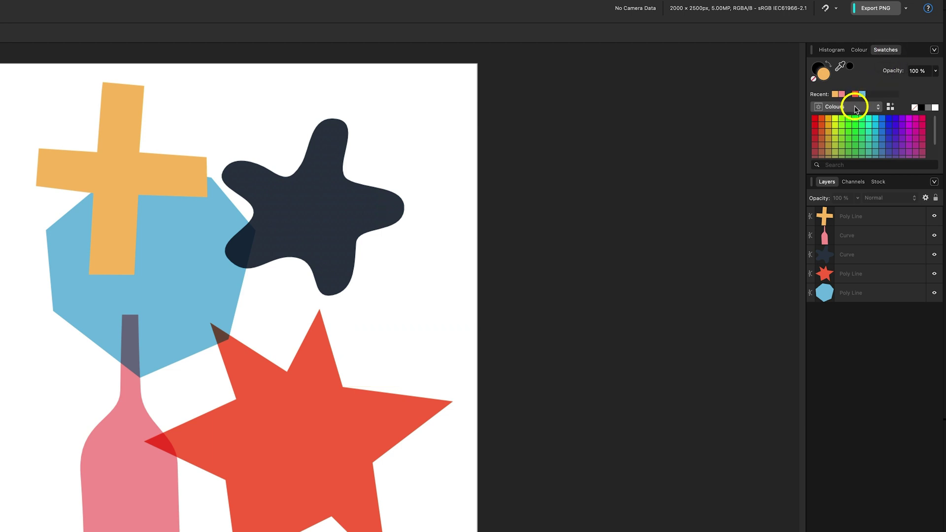
# Step: Open the Swatches panel's palette options menu
pyautogui.click(933, 51)
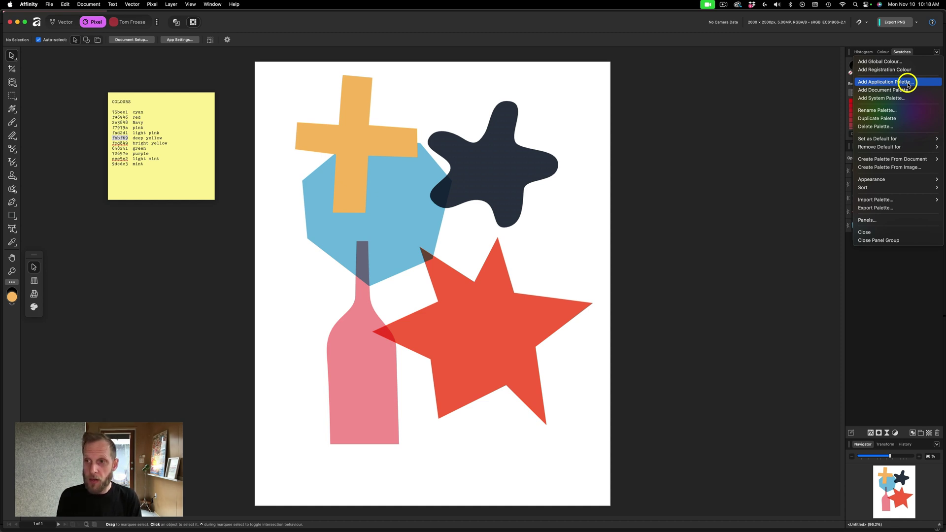
# Step: Create a new application palette named 'Colours Tutorial'
pyautogui.click(908, 84)
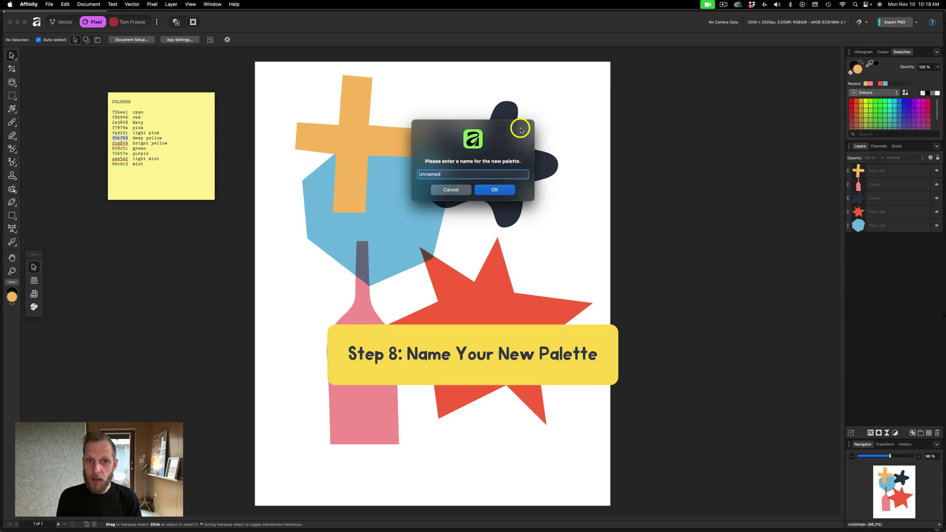
pyautogui.press('BackSpace')
pyautogui.write('Colours Tutori')
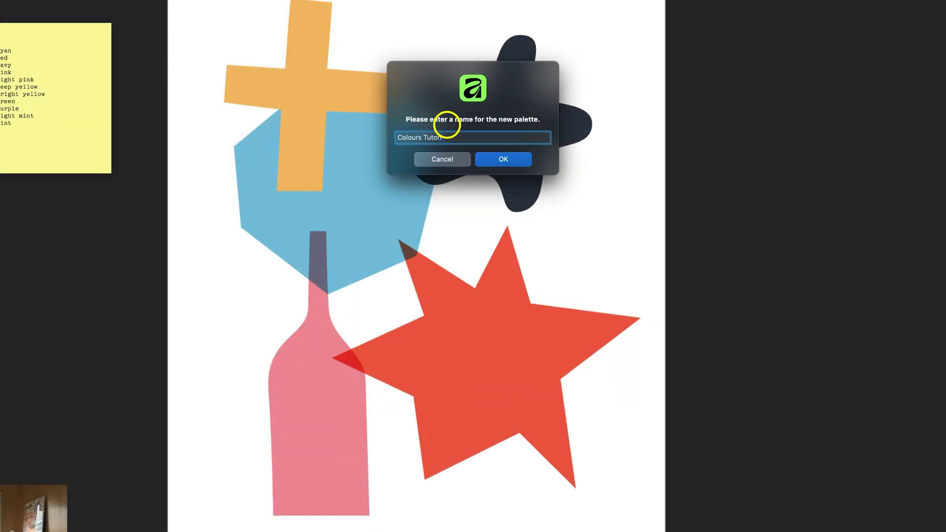
pyautogui.write('al')
pyautogui.press('Return')
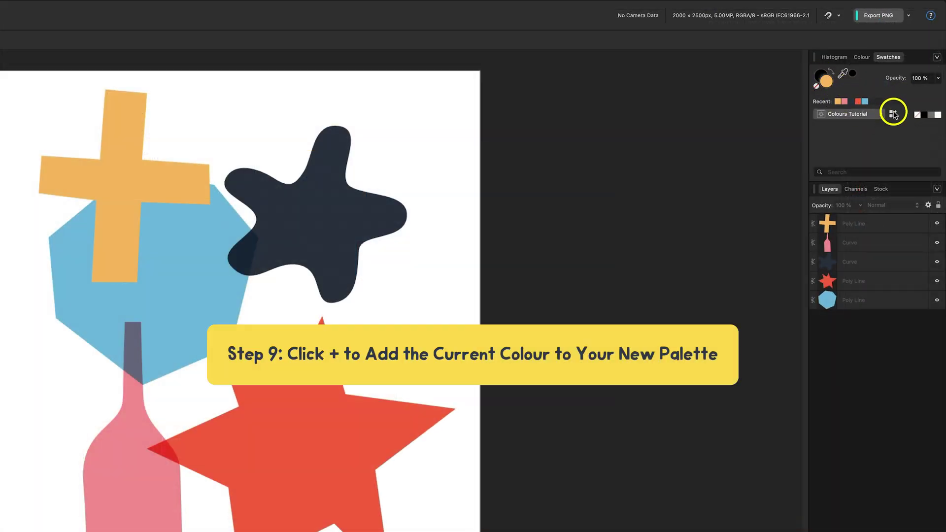
# Step: Add the orange, pink and cyan colours as swatches to Colours Tutorial
pyautogui.click(893, 114)
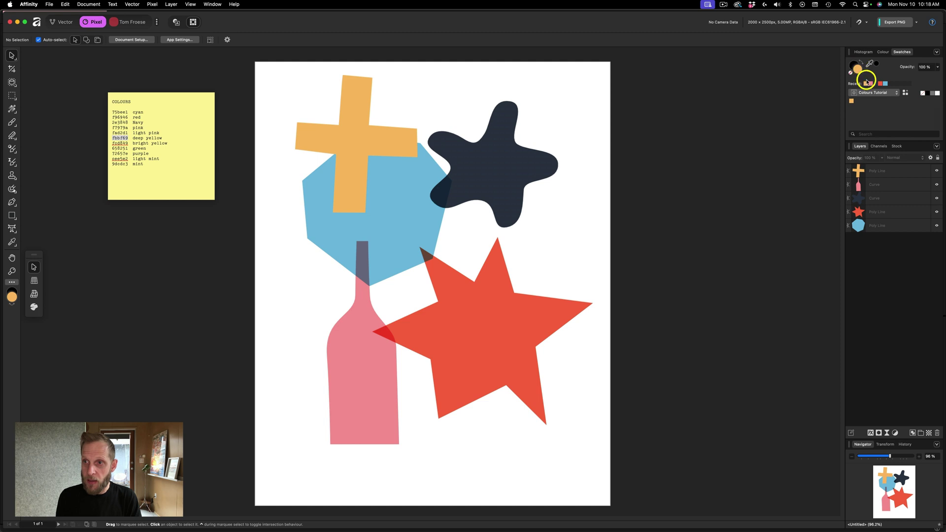
pyautogui.click(869, 84)
pyautogui.click(906, 92)
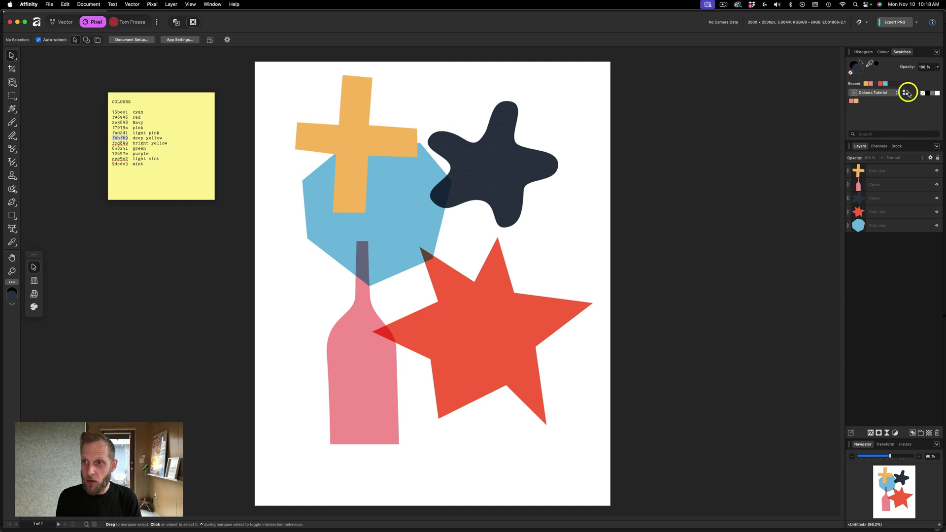
pyautogui.click(885, 84)
pyautogui.click(906, 92)
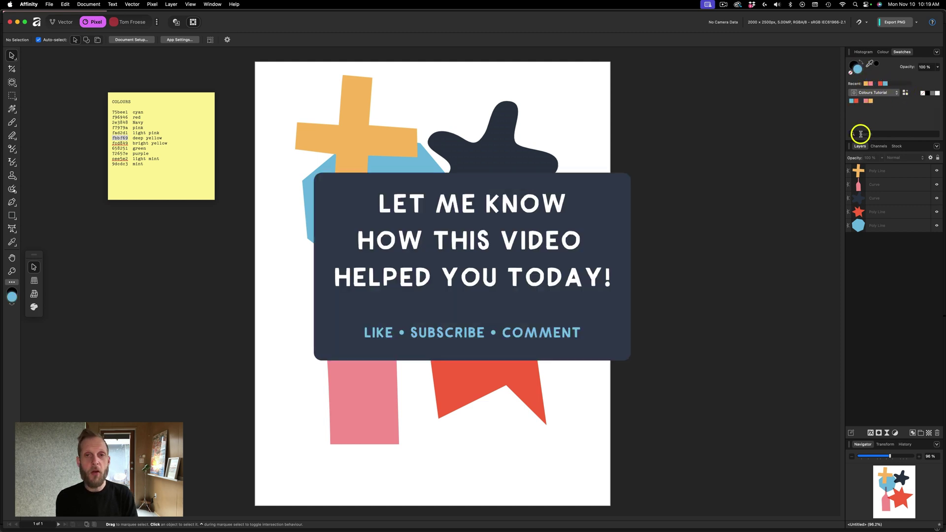